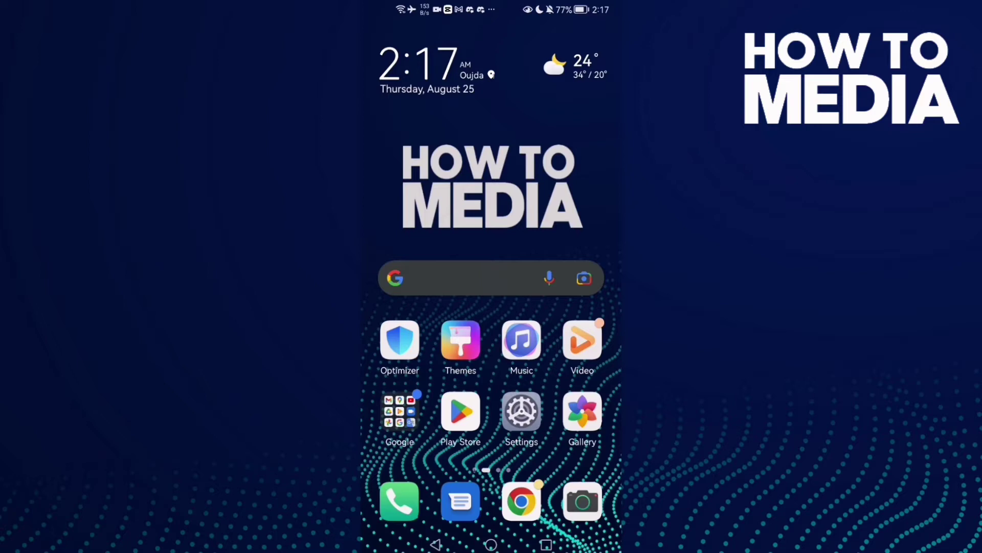
# Step: Swipe the Android home screen to the page holding the Instagram Lite icon
pyautogui.moveTo(568, 346); pyautogui.dragTo(415, 345)
# Step: Launch Instagram Lite, go to your profile and bring up the account options menu
pyautogui.click(401, 53)
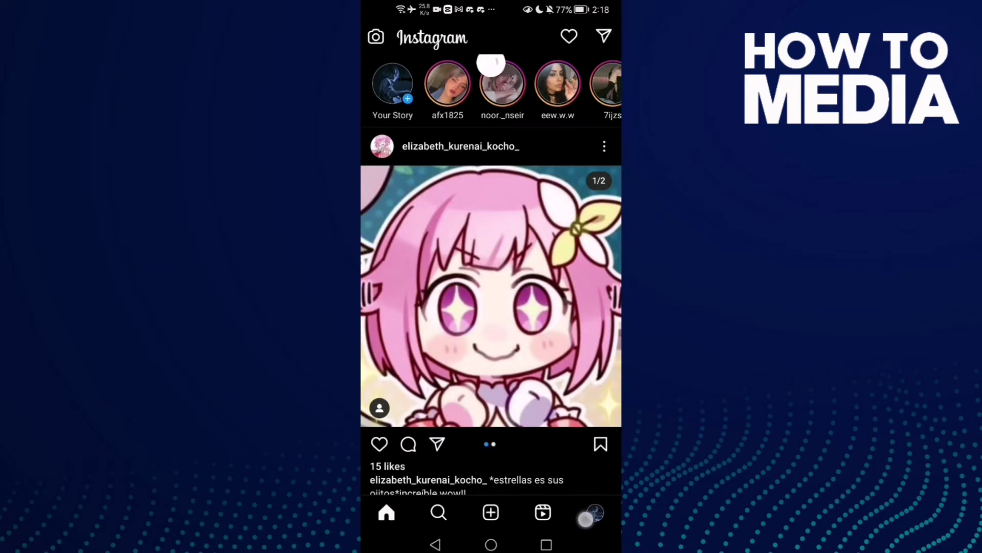
pyautogui.click(596, 512)
pyautogui.click(602, 160)
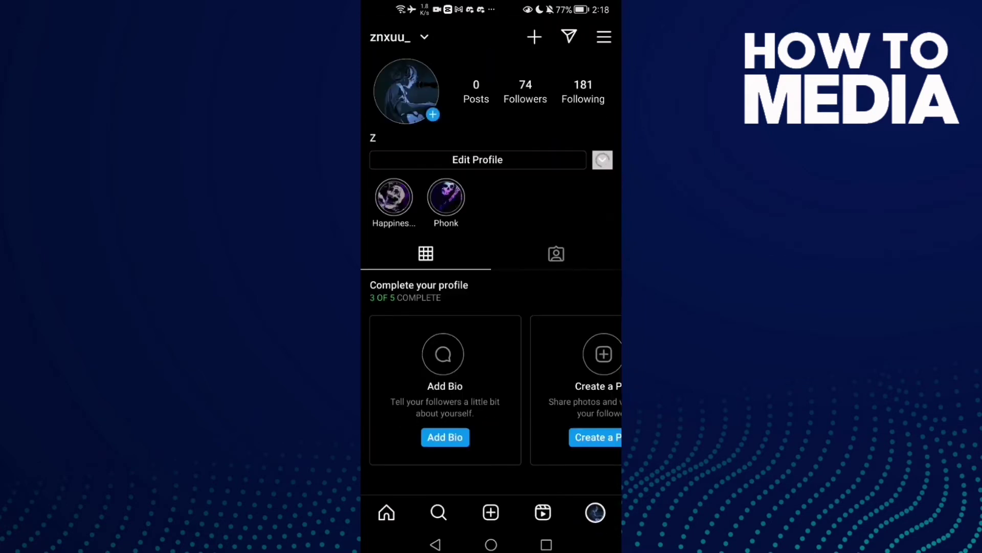
pyautogui.click(605, 37)
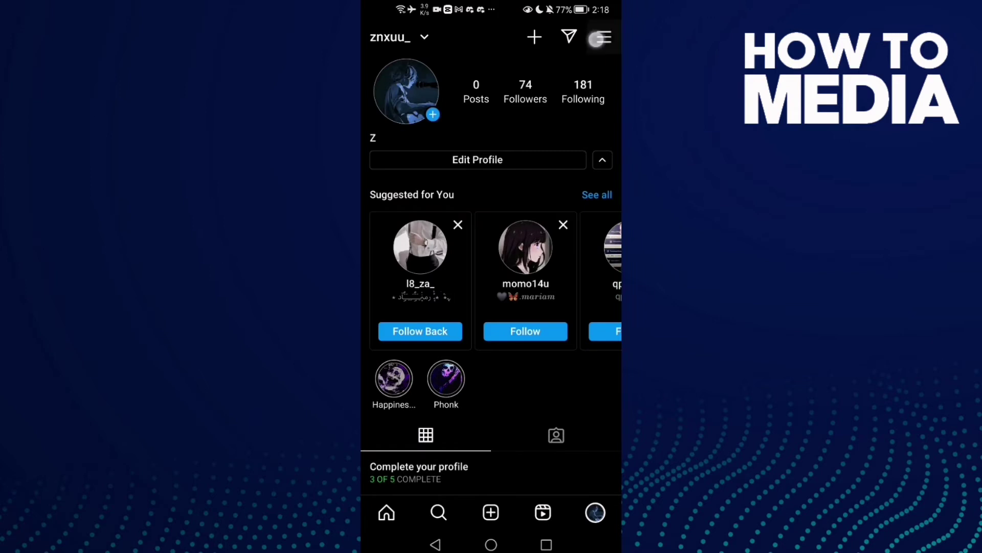
# Step: Go into Settings and then the Notifications page listing push notification categories
pyautogui.click(498, 293)
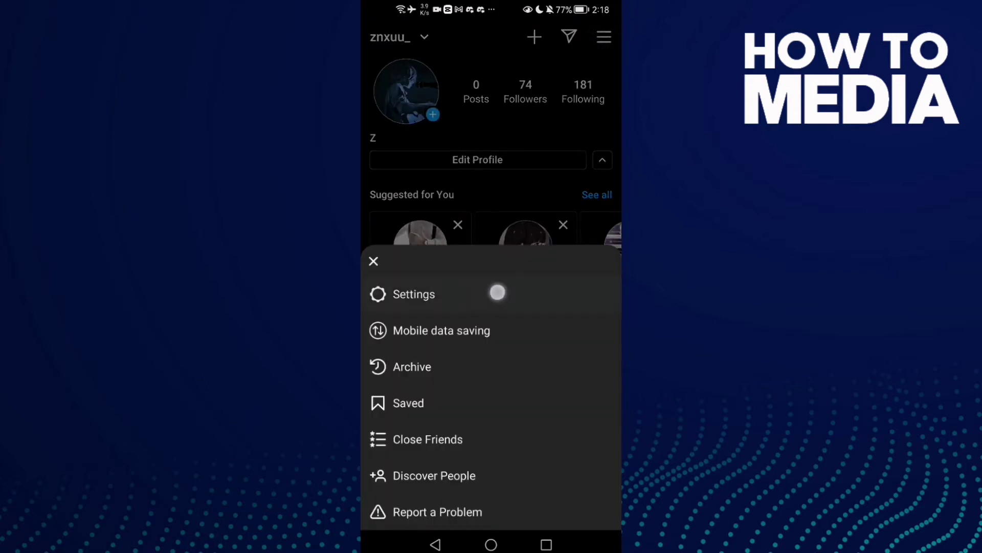
pyautogui.click(515, 146)
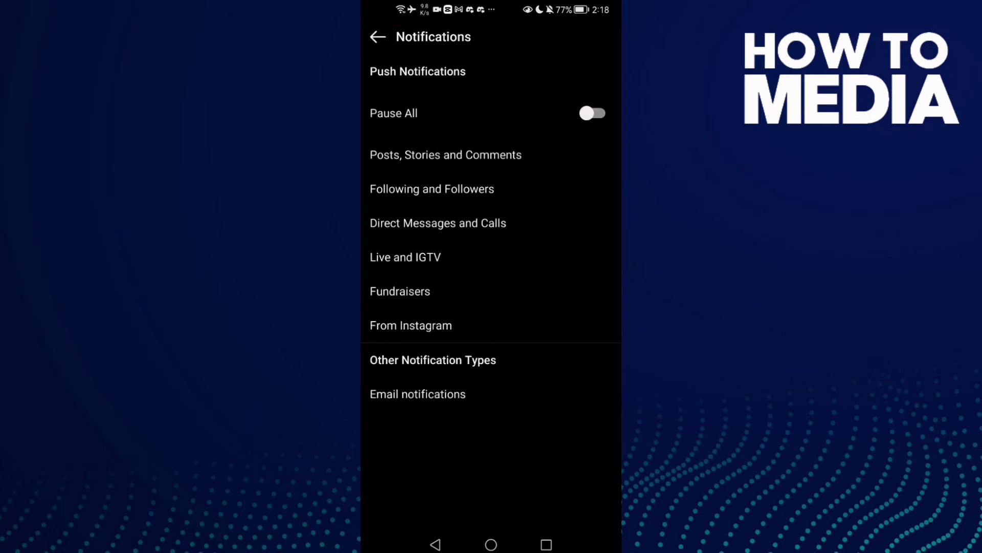
pyautogui.moveTo(500, 230); pyautogui.dragTo(562, 174)
# Step: In Direct Messages and Calls, switch Messages notifications Off then back On, and return home
pyautogui.click(520, 225)
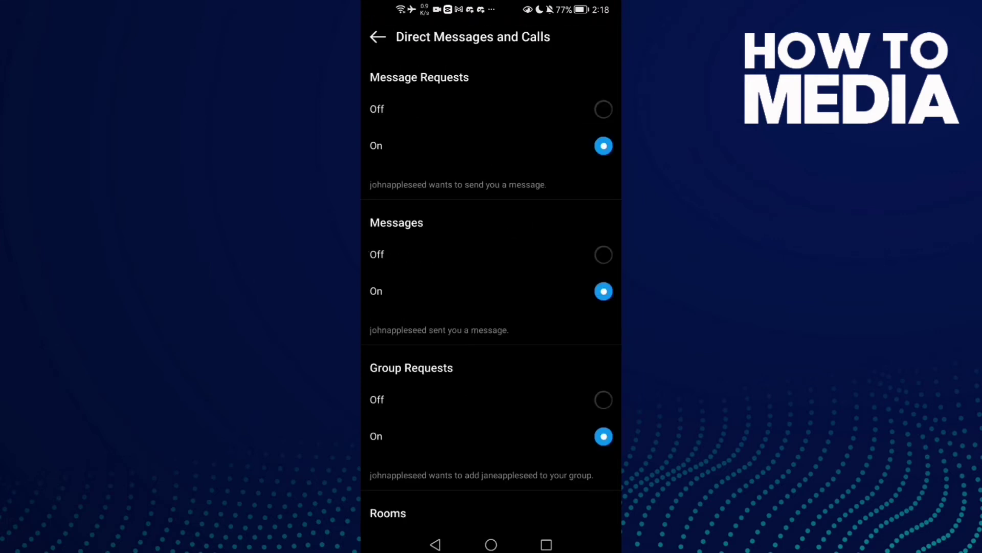
pyautogui.moveTo(562, 269); pyautogui.dragTo(560, 258)
pyautogui.click(431, 210)
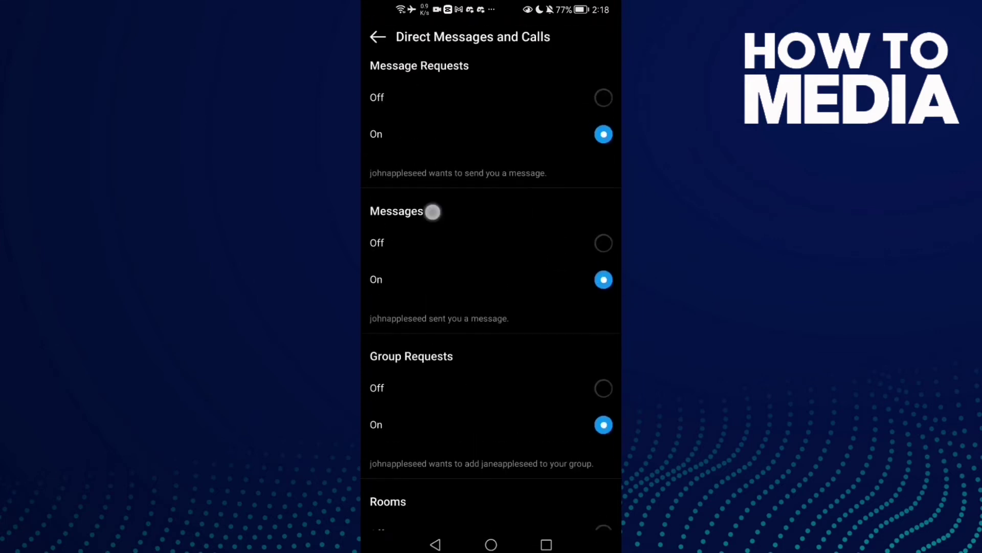
pyautogui.moveTo(439, 210); pyautogui.dragTo(452, 184)
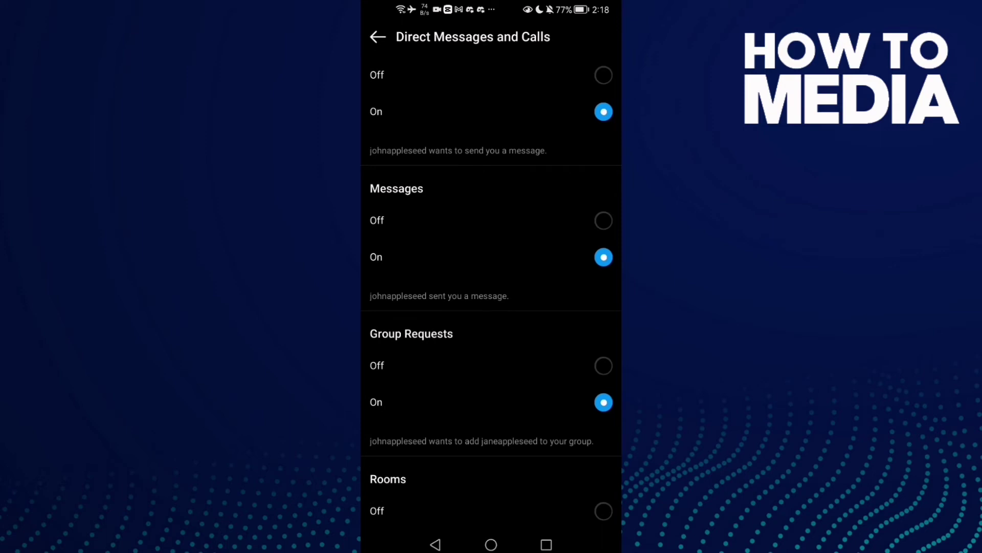
pyautogui.click(603, 221)
pyautogui.click(603, 256)
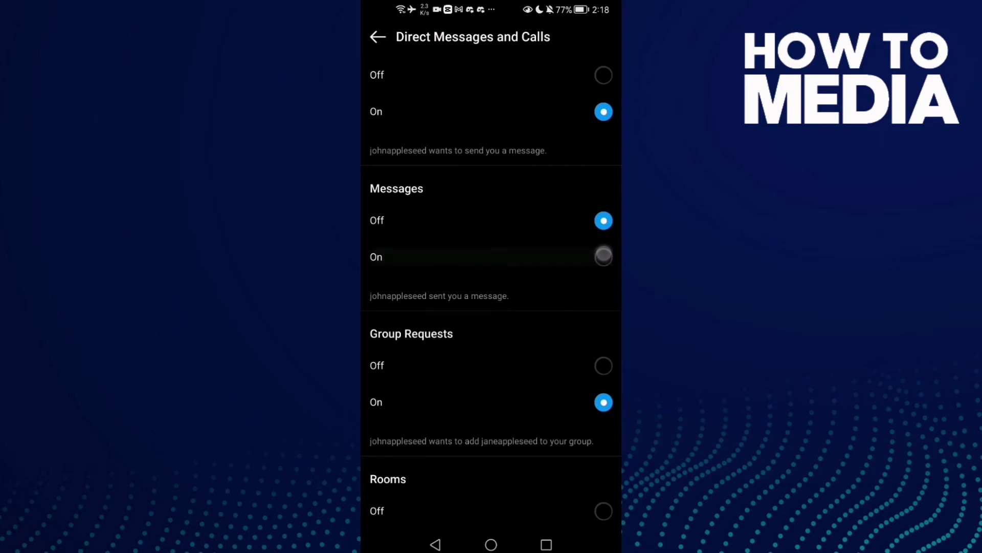
pyautogui.moveTo(583, 194); pyautogui.dragTo(584, 221)
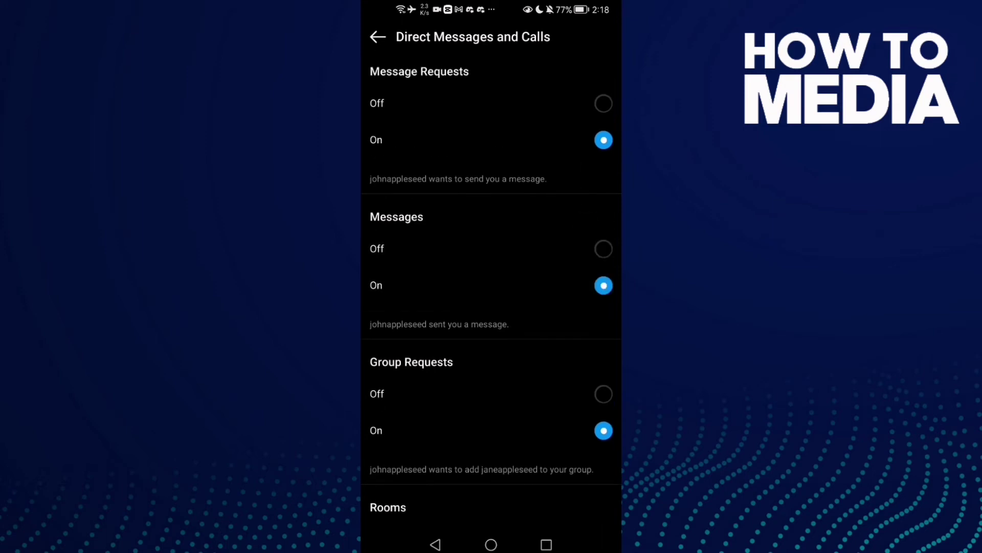
pyautogui.click(491, 544)
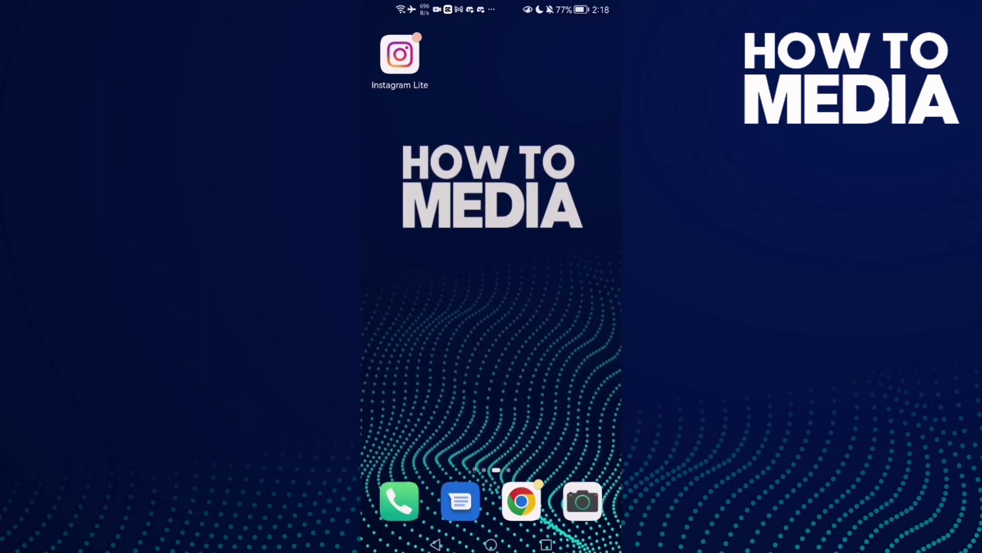